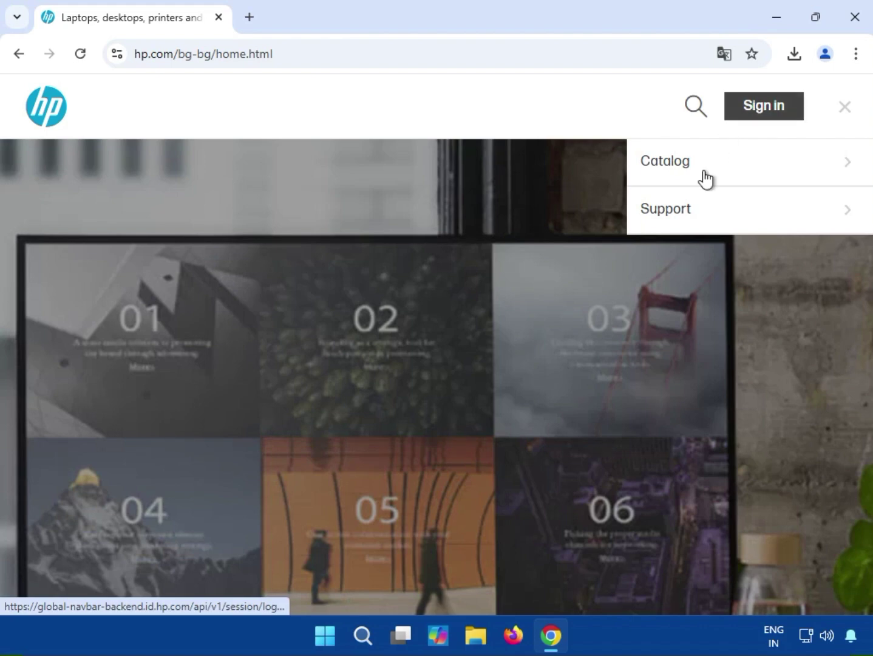
# Step: Open HP's support page for software and drivers and choose Laptop as the product type
pyautogui.click(704, 216)
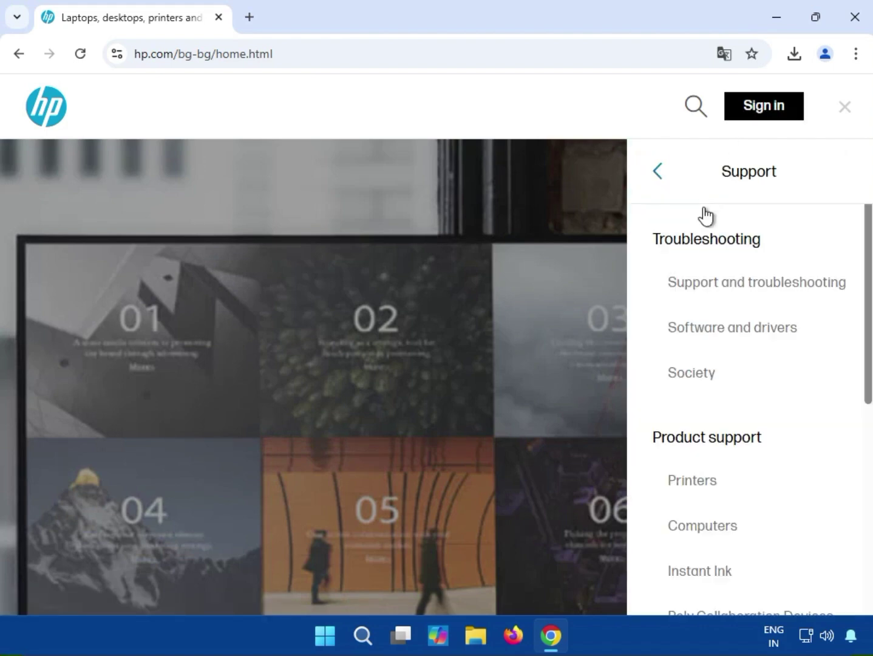
pyautogui.click(707, 333)
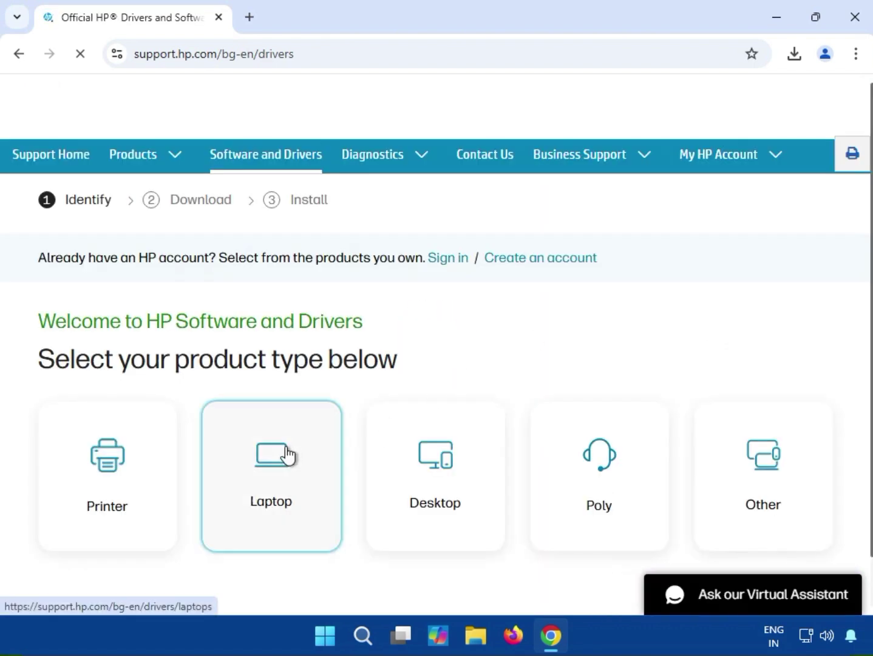
pyautogui.click(289, 457)
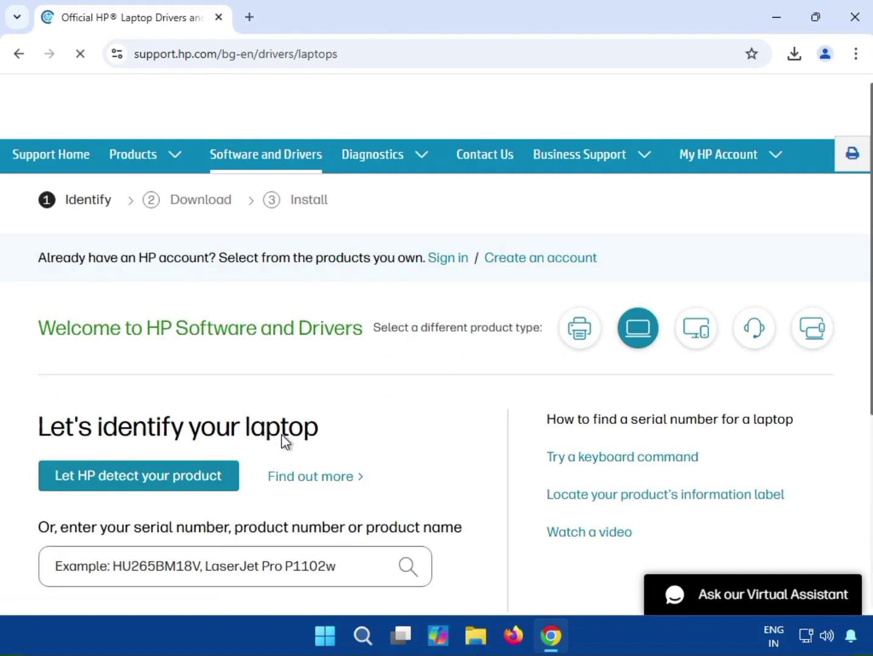
# Step: Search for the product name "hp omen 17" and select the OMEN X by HP 17-ap000 Laptop PC
pyautogui.scroll(-3, 285, 442)
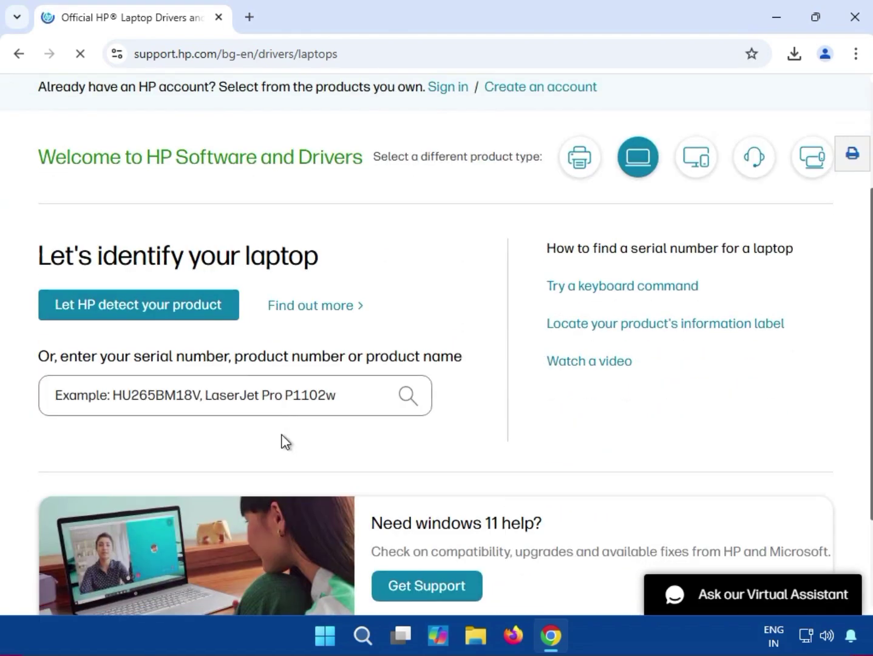
pyautogui.click(176, 398)
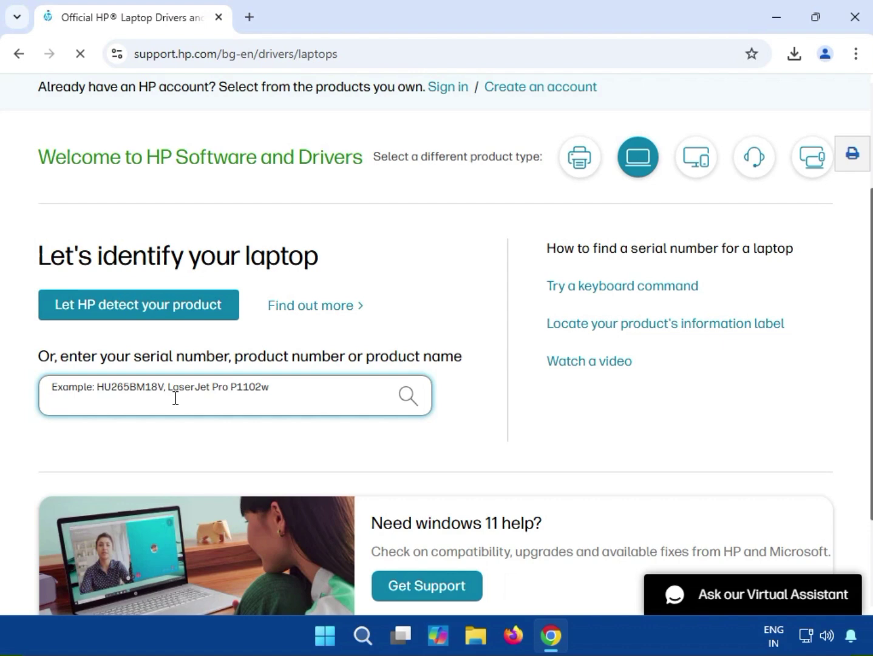
pyautogui.write('hp ')
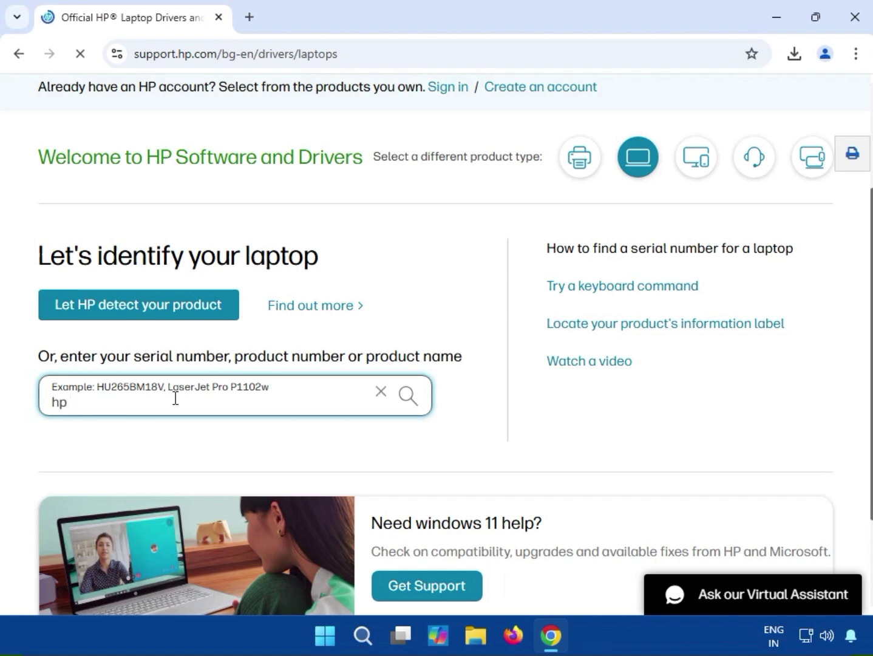
pyautogui.write('omen')
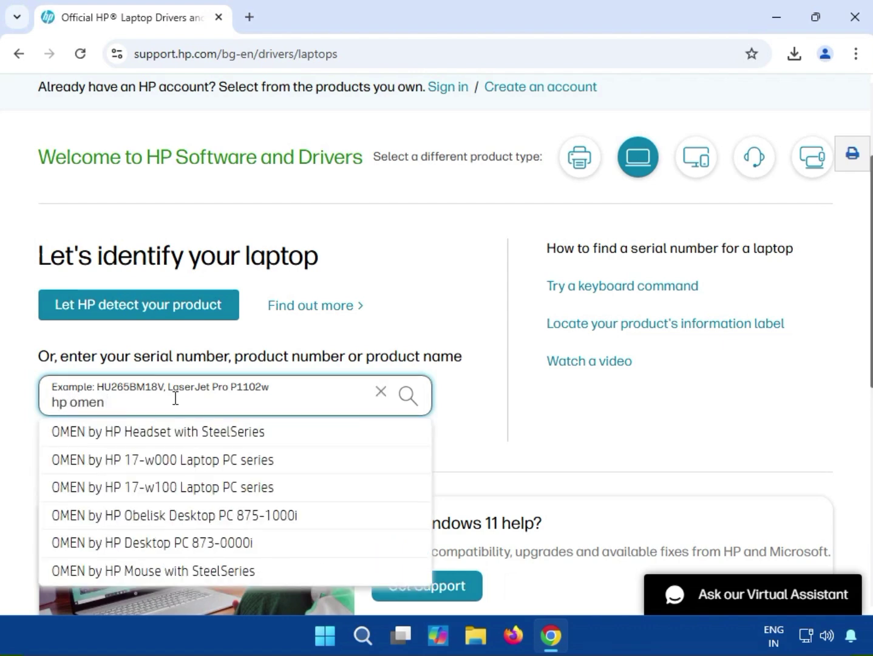
pyautogui.write(' 17')
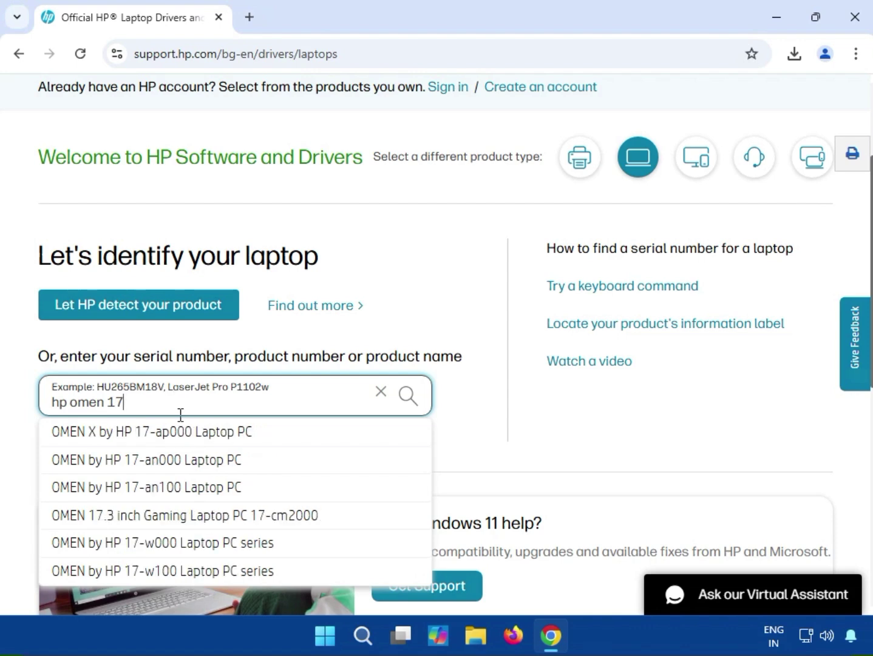
pyautogui.click(182, 431)
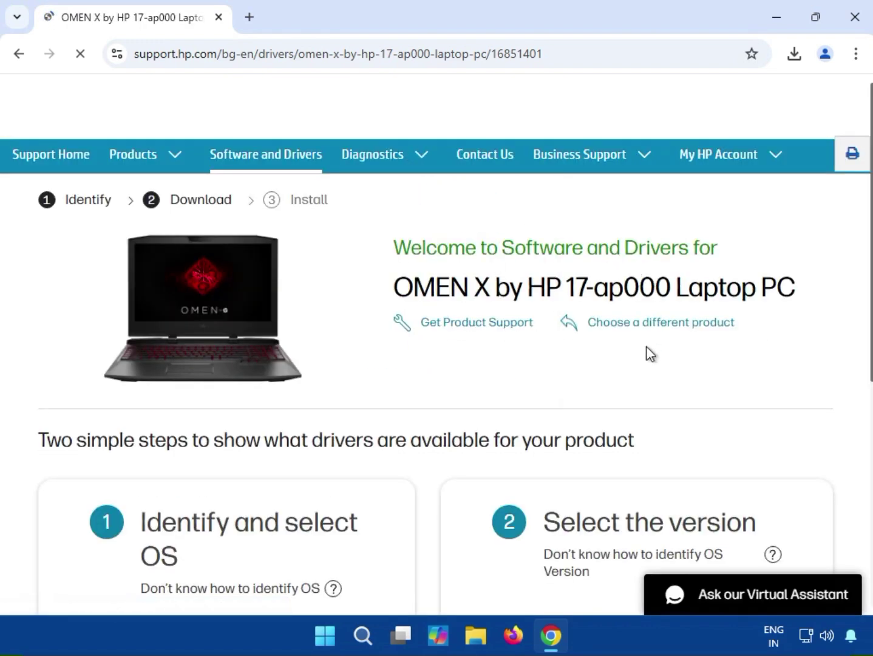
# Step: Set the operating system to Windows 10, version Windows 10 (64-bit), and submit it to list the laptop's drivers
pyautogui.scroll(-6, 632, 347)
pyautogui.click(338, 296)
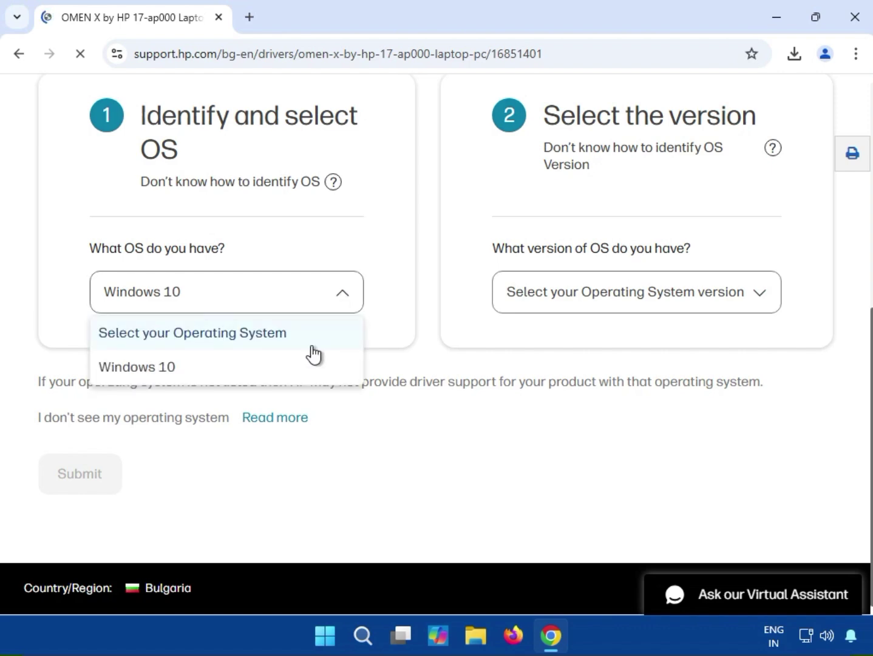
pyautogui.click(325, 365)
pyautogui.click(613, 292)
pyautogui.click(561, 368)
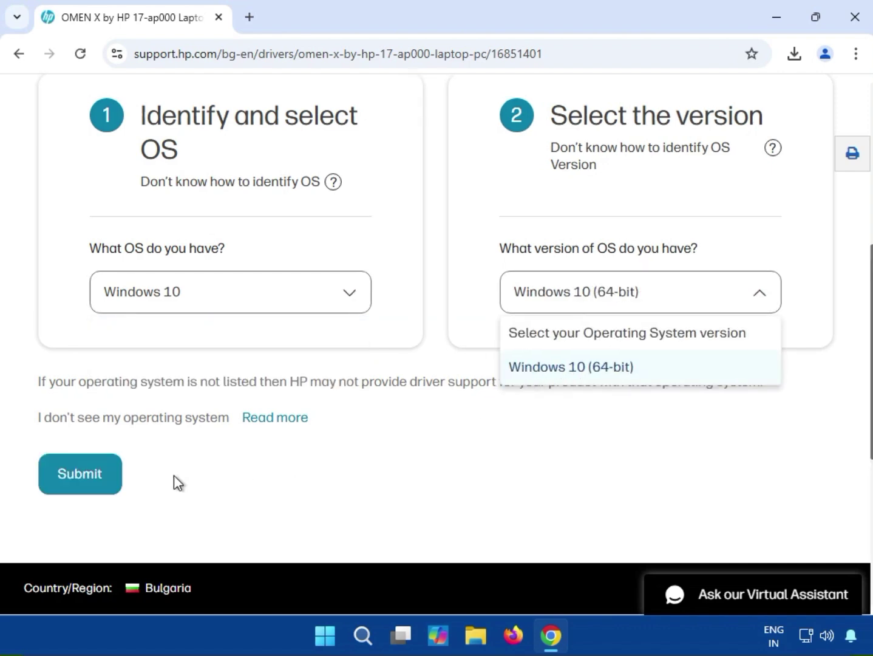
pyautogui.click(86, 474)
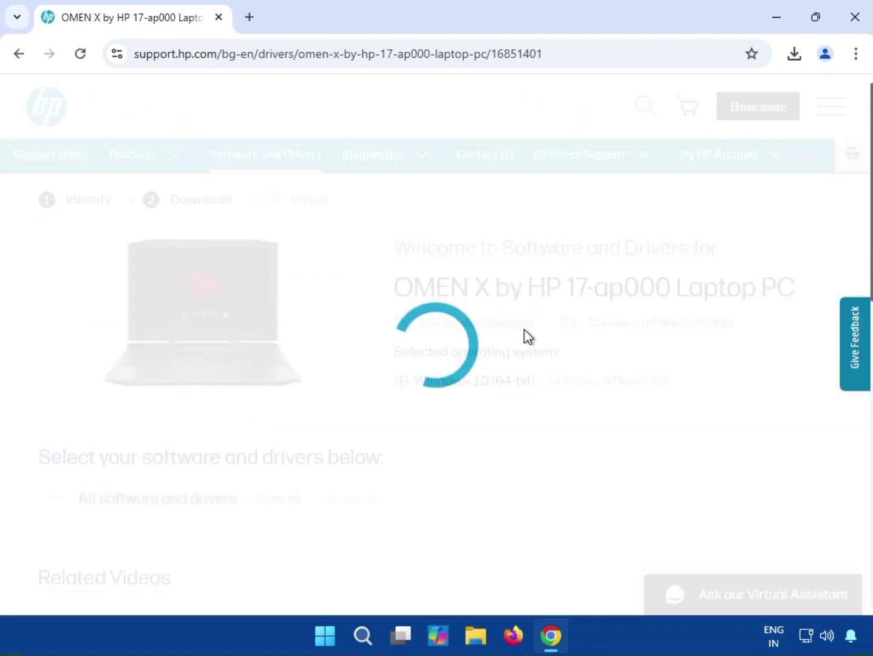
# Step: Expand the Driver-Network category and download the Realtek RTL8xxx Wireless LAN Drivers, version 2024.0.8.107 Rev.S
pyautogui.scroll(-1, 486, 343)
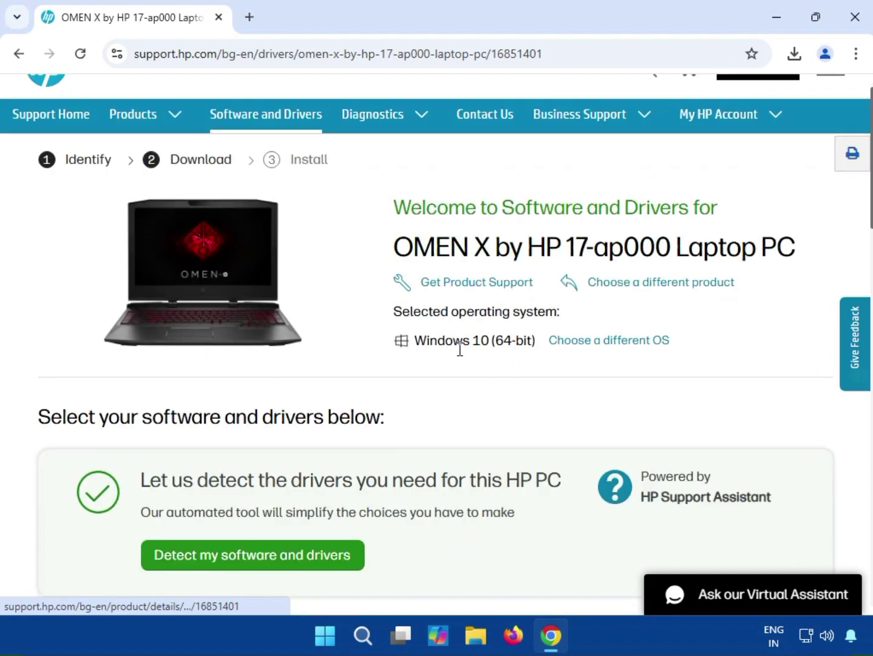
pyautogui.scroll(-6, 460, 350)
pyautogui.scroll(-3, 286, 392)
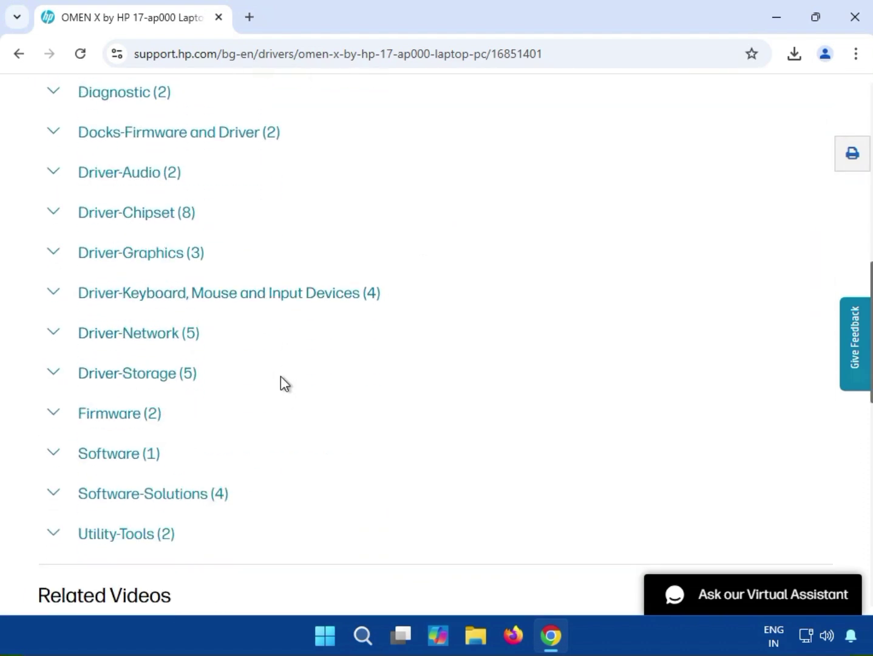
pyautogui.click(68, 339)
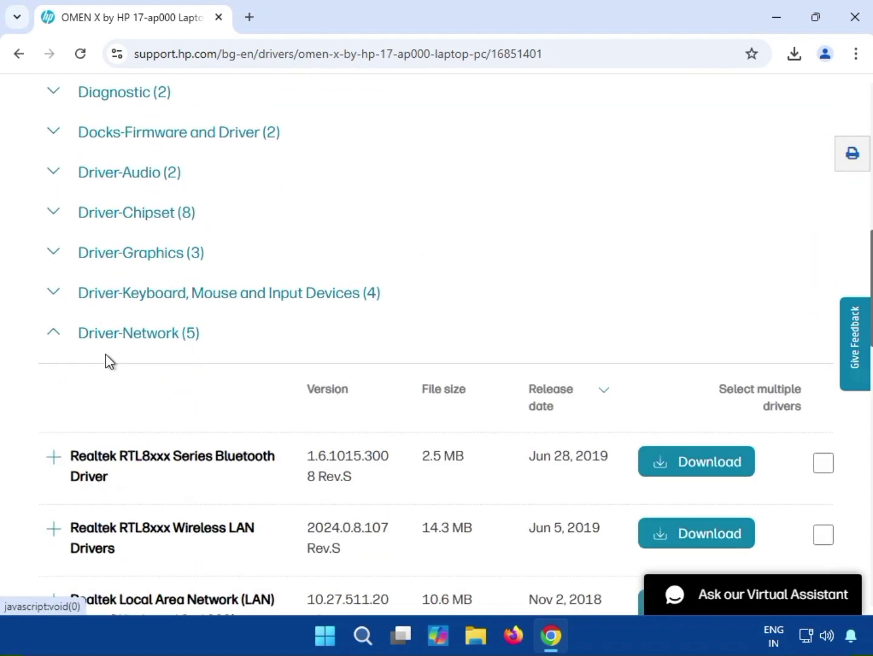
pyautogui.scroll(-3, 341, 413)
pyautogui.scroll(-1, 343, 416)
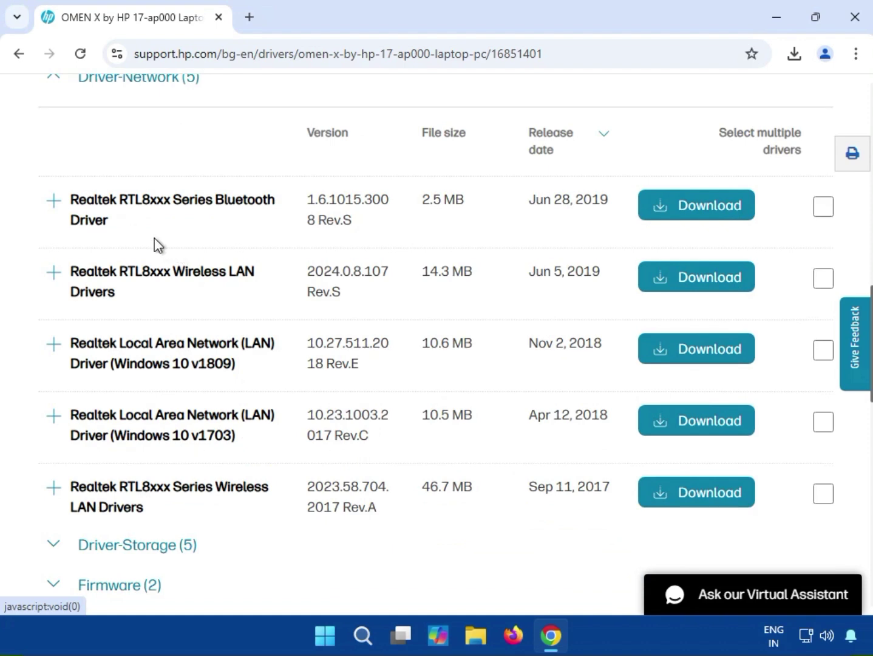
pyautogui.moveTo(216, 201); pyautogui.dragTo(263, 200)
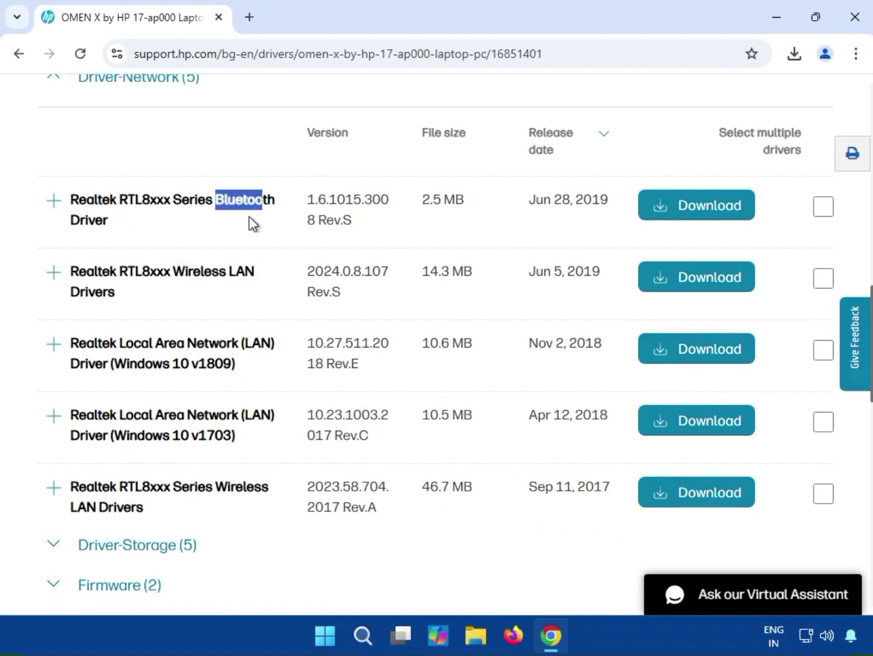
pyautogui.moveTo(172, 271); pyautogui.dragTo(277, 345)
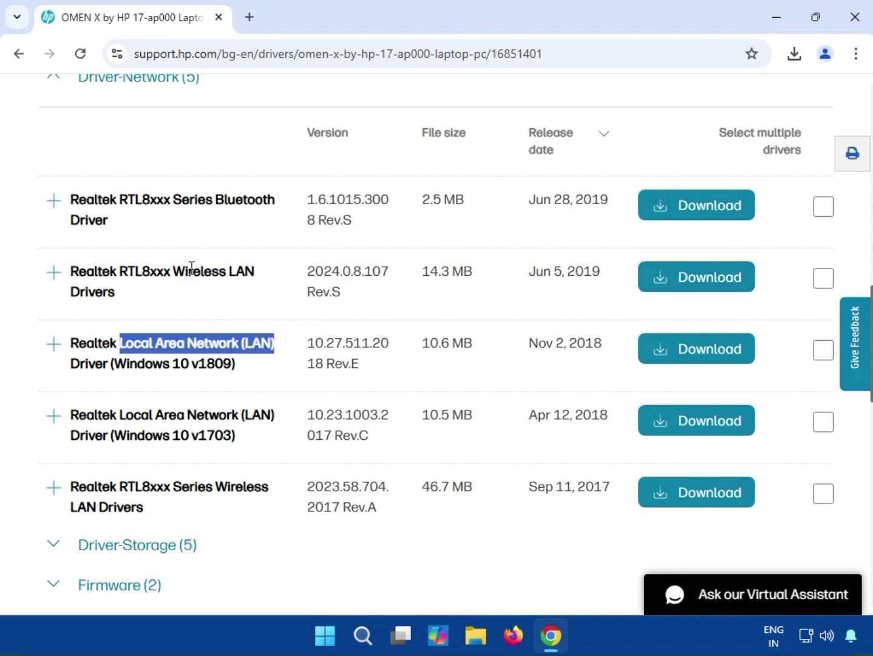
pyautogui.moveTo(187, 271); pyautogui.dragTo(246, 272)
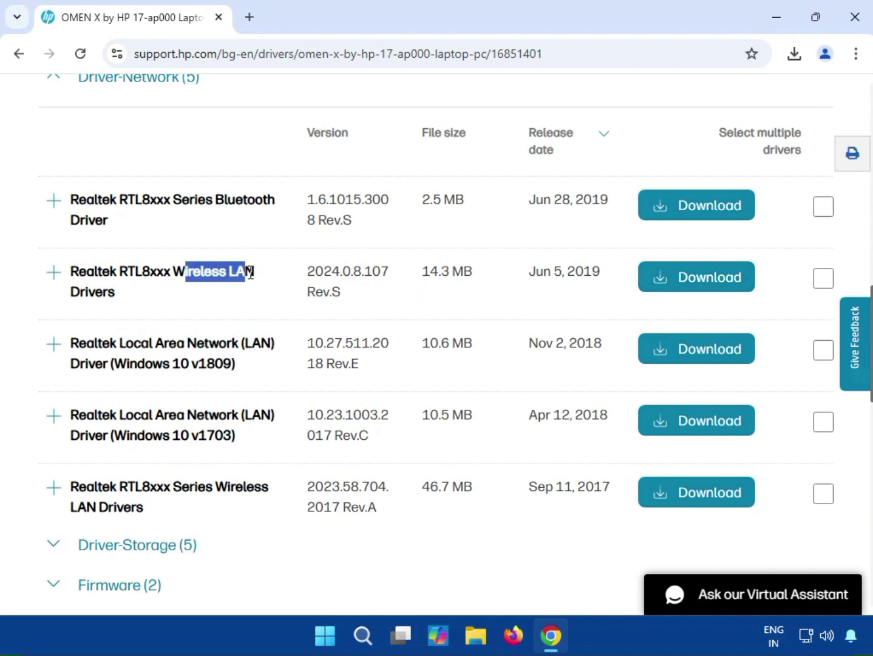
pyautogui.click(698, 279)
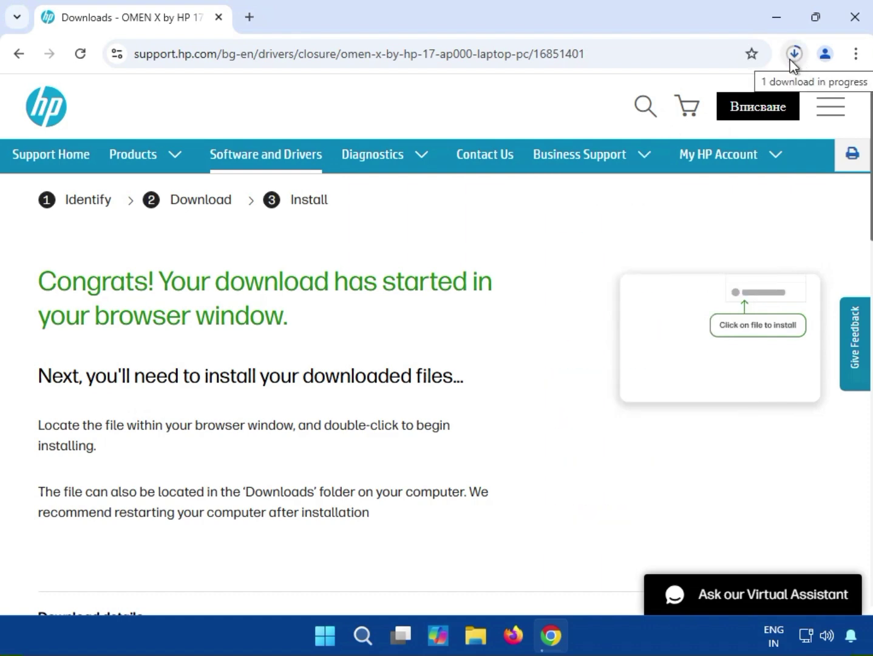
# Step: Return to the laptop's driver selection for more drivers and submit Windows 10 (64-bit) as the OS version again
pyautogui.scroll(-5, 347, 289)
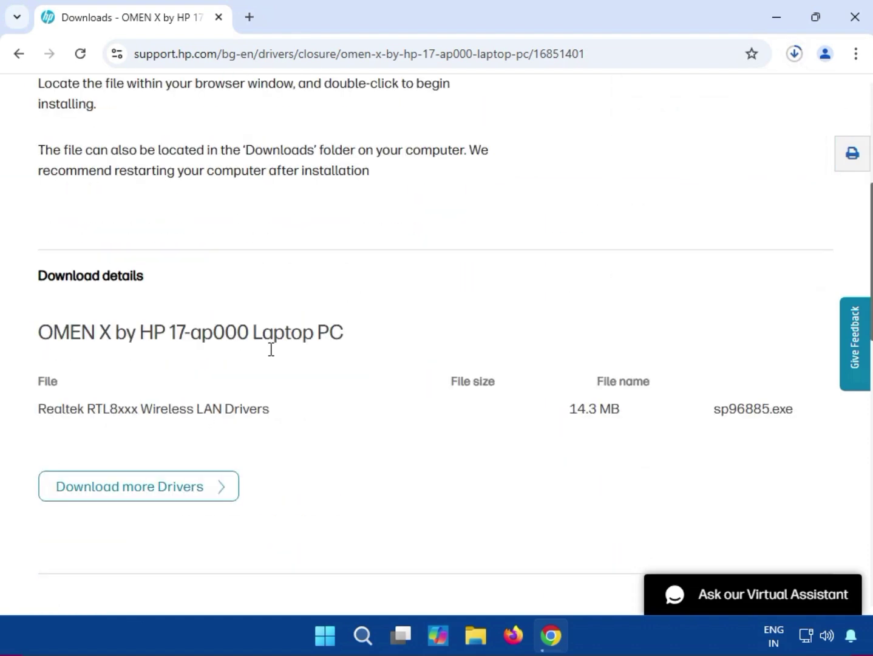
pyautogui.click(165, 494)
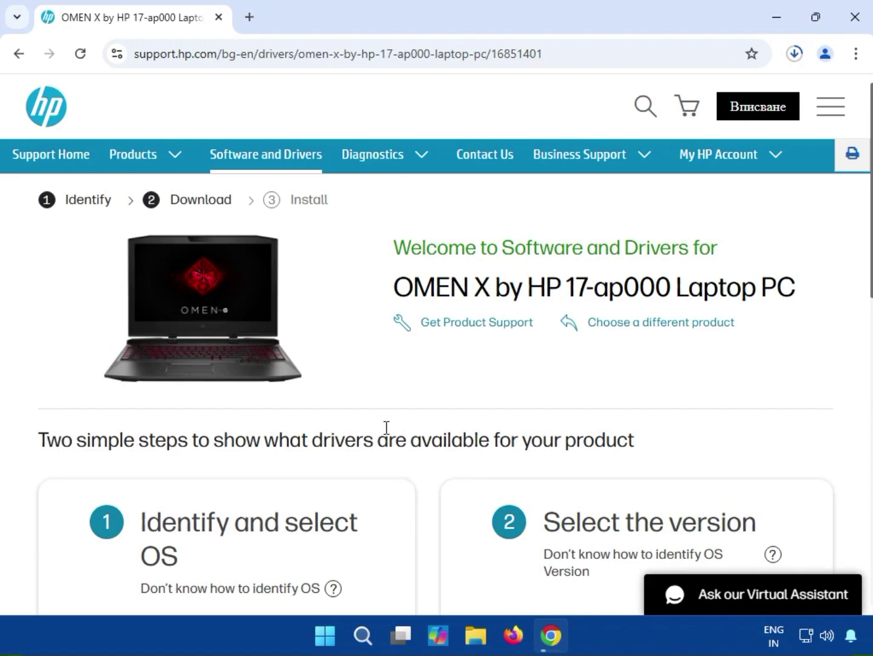
pyautogui.scroll(-4, 389, 429)
pyautogui.click(515, 466)
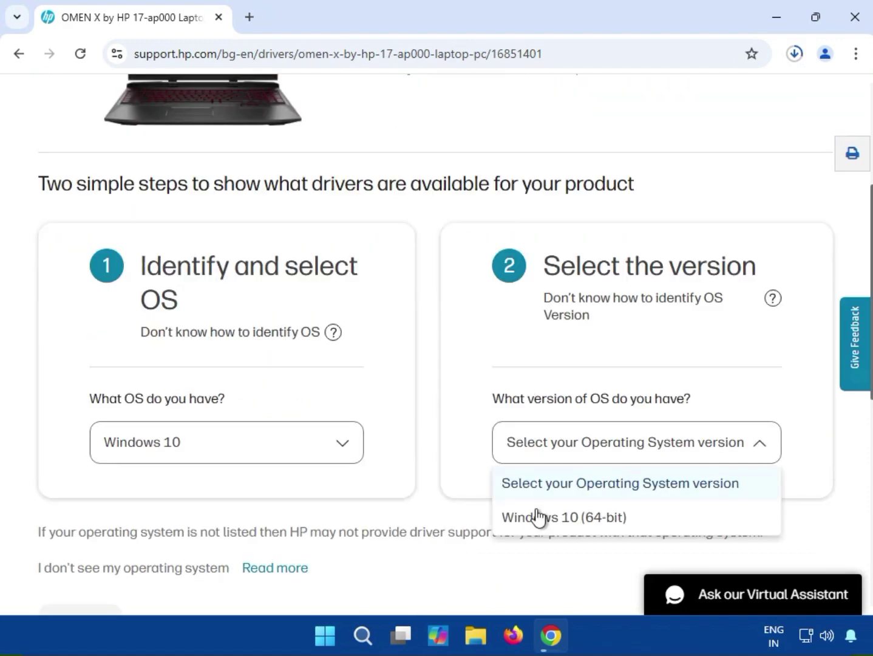
pyautogui.click(539, 516)
pyautogui.scroll(-6, 187, 487)
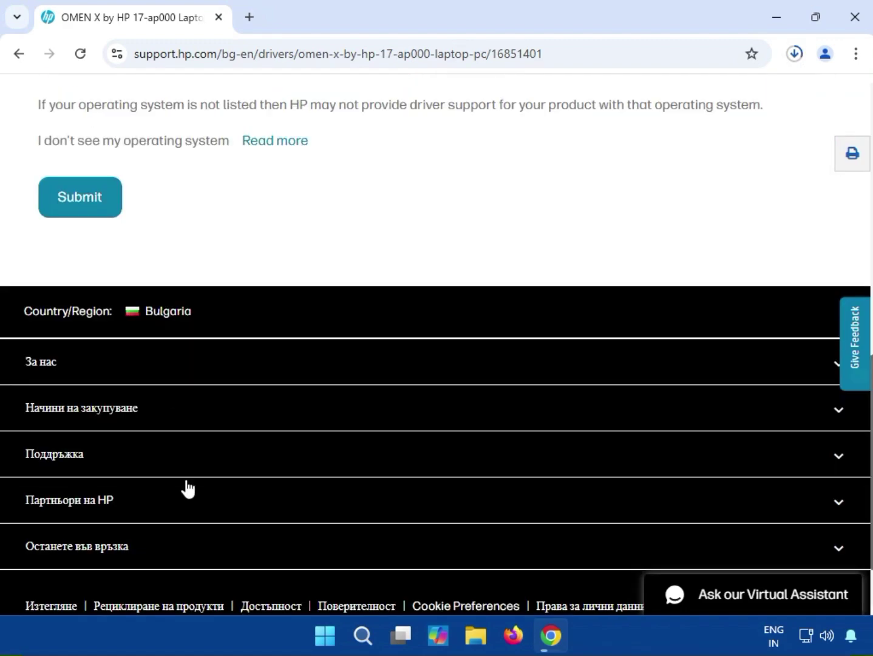
pyautogui.click(86, 194)
# Step: Download the Realtek Local Area Network (LAN) Driver for Windows 10 v1809 from the Driver-Network category
pyautogui.scroll(-6, 308, 293)
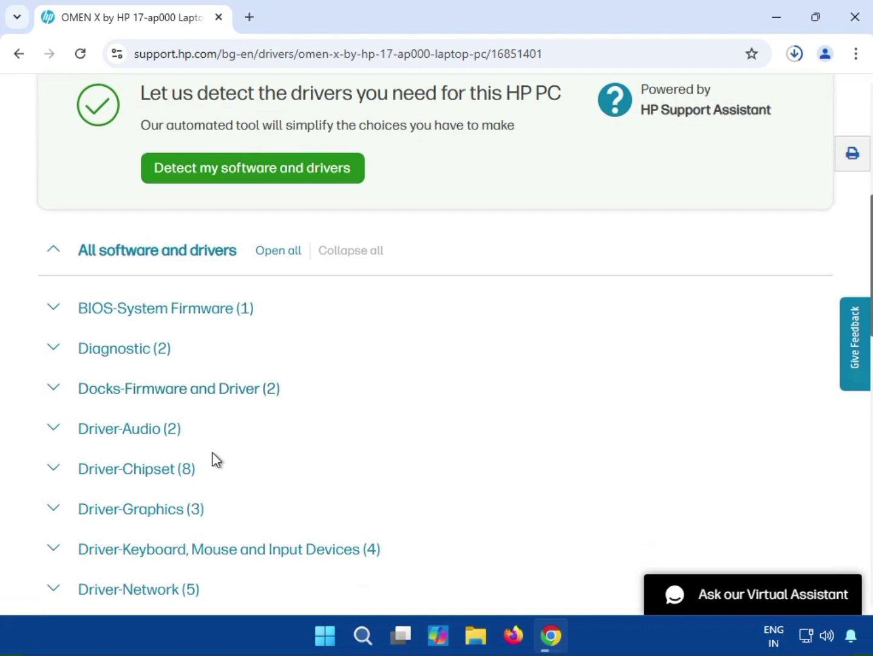
pyautogui.scroll(-3, 182, 460)
pyautogui.click(175, 419)
pyautogui.scroll(-6, 376, 433)
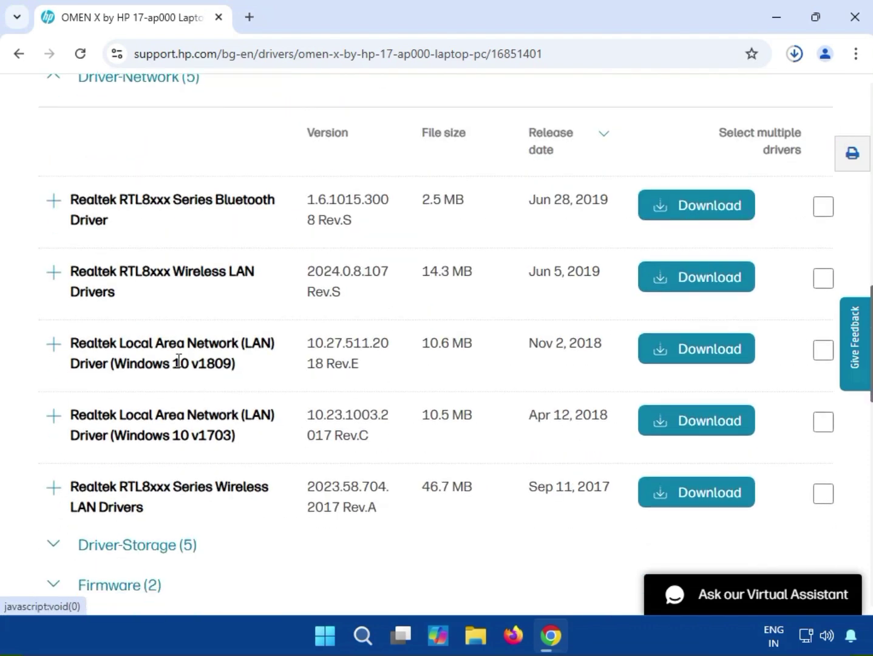
pyautogui.moveTo(150, 344); pyautogui.dragTo(231, 363)
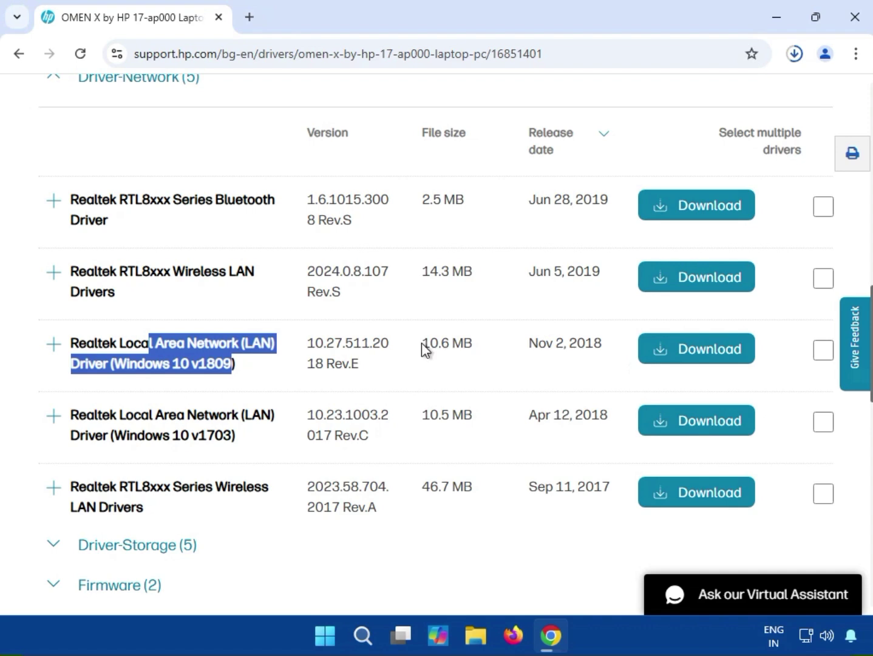
pyautogui.moveTo(424, 344); pyautogui.dragTo(464, 344)
pyautogui.click(705, 356)
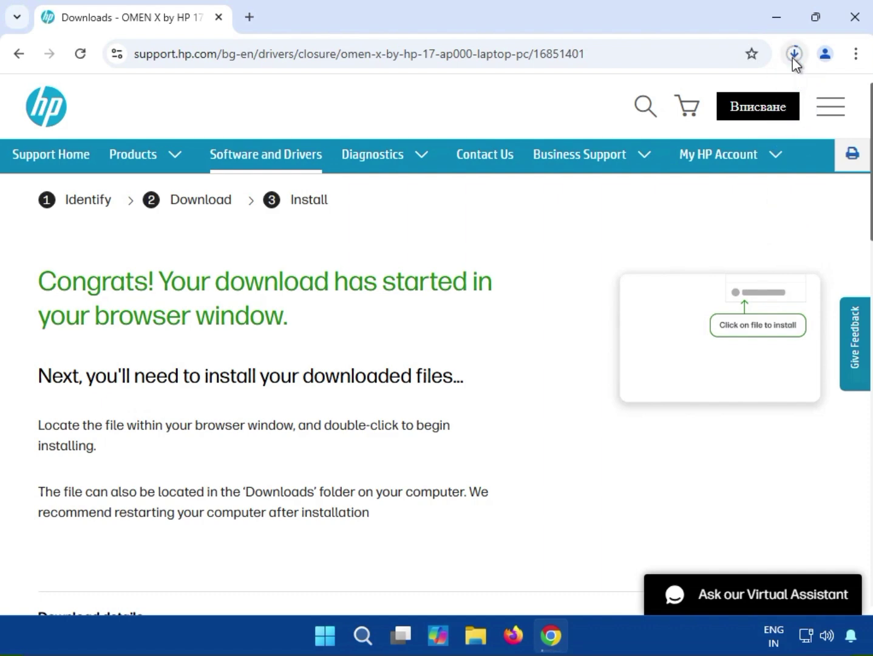
# Step: Launch the downloaded wireless driver installer sp96885.exe and allow it to make changes to the device
pyautogui.click(794, 60)
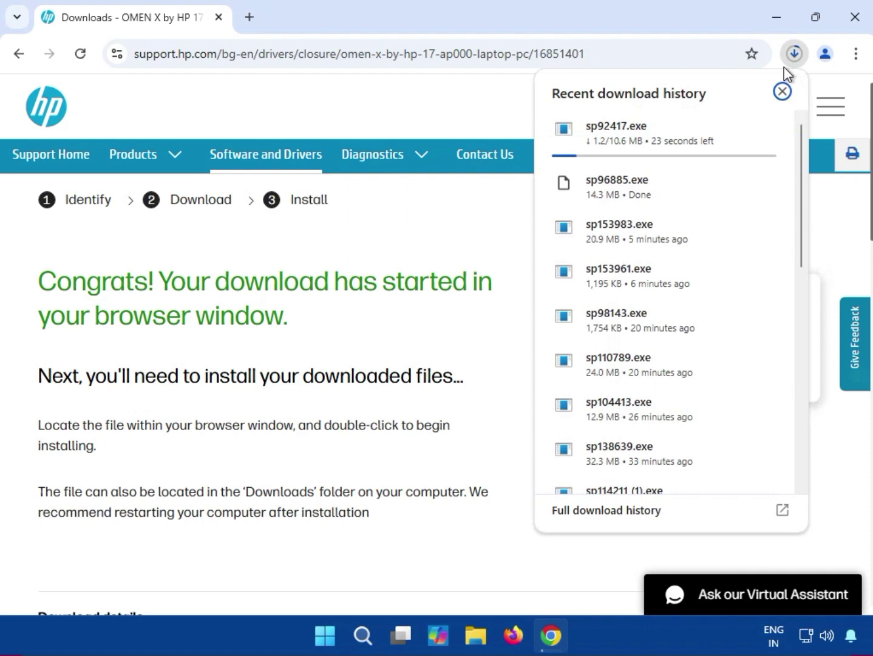
pyautogui.click(635, 200)
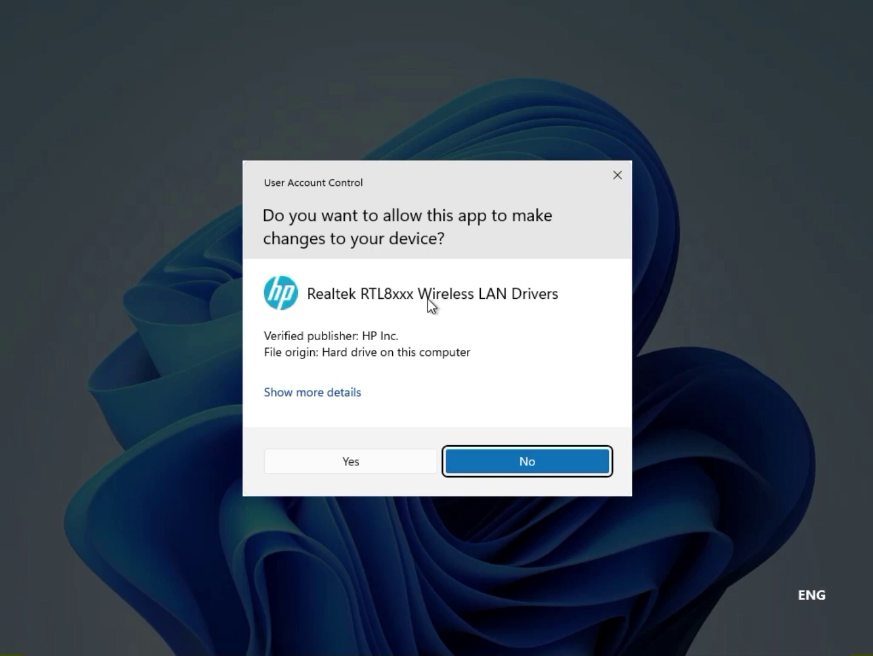
pyautogui.click(368, 464)
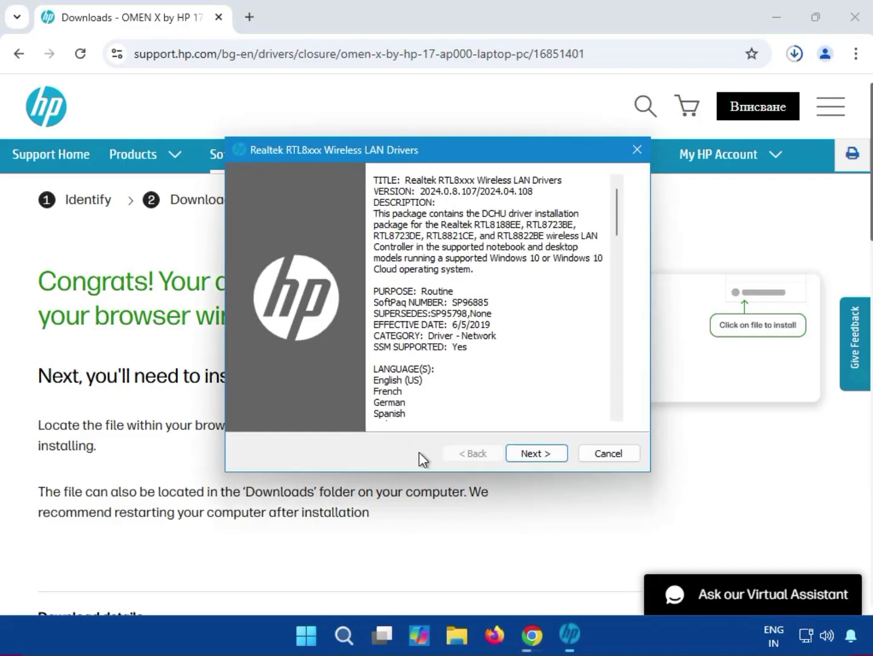
# Step: Accept the wireless driver's license terms, install it with the folder c:\SWSetup\SP96885, and minimize the installation console
pyautogui.click(540, 456)
pyautogui.click(378, 394)
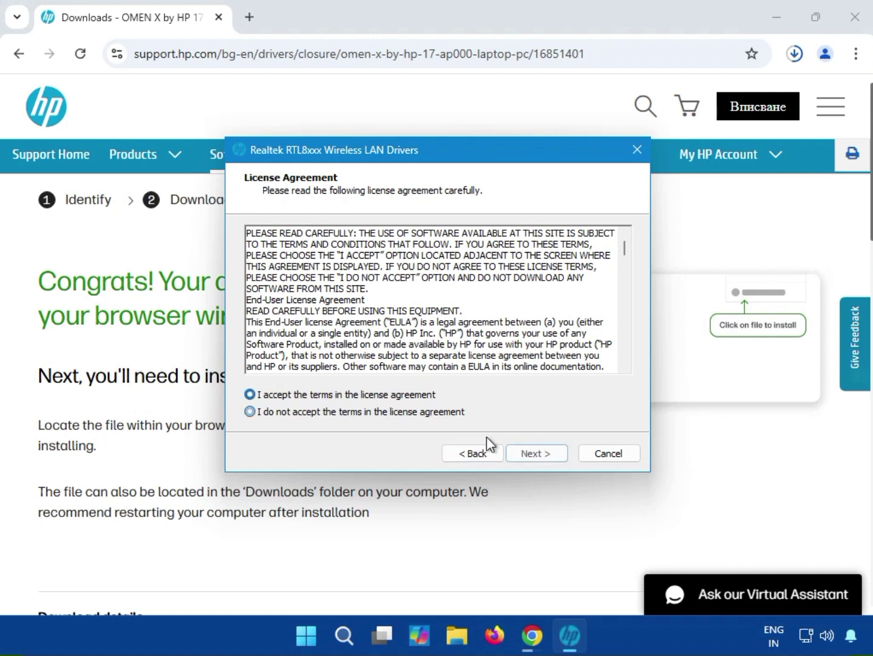
pyautogui.click(541, 453)
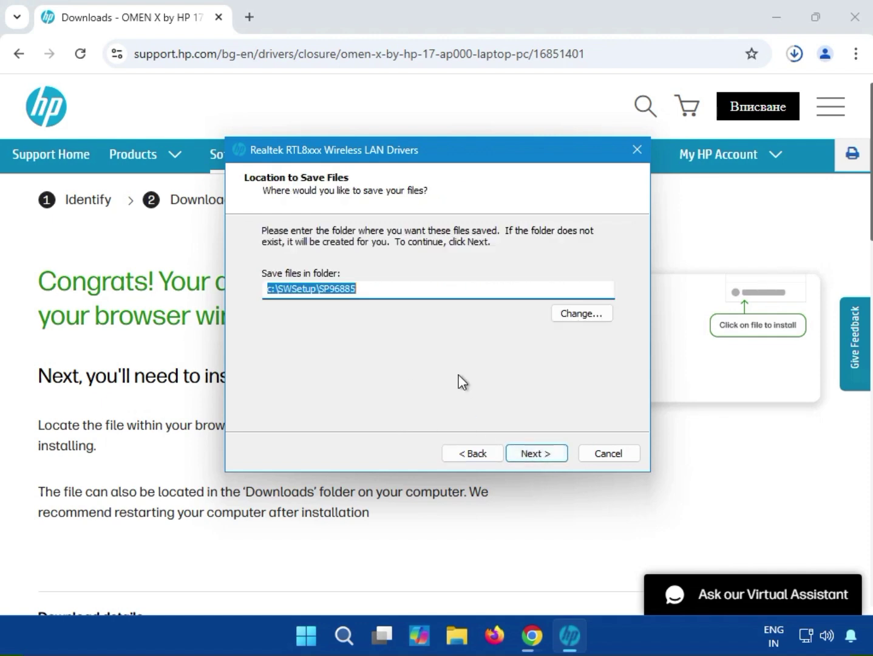
pyautogui.click(544, 456)
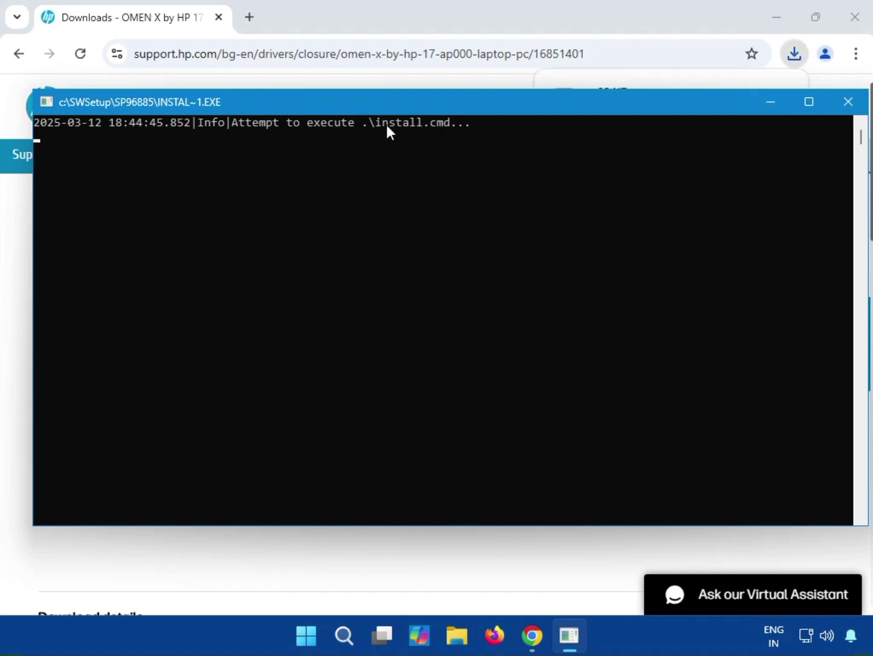
pyautogui.click(770, 103)
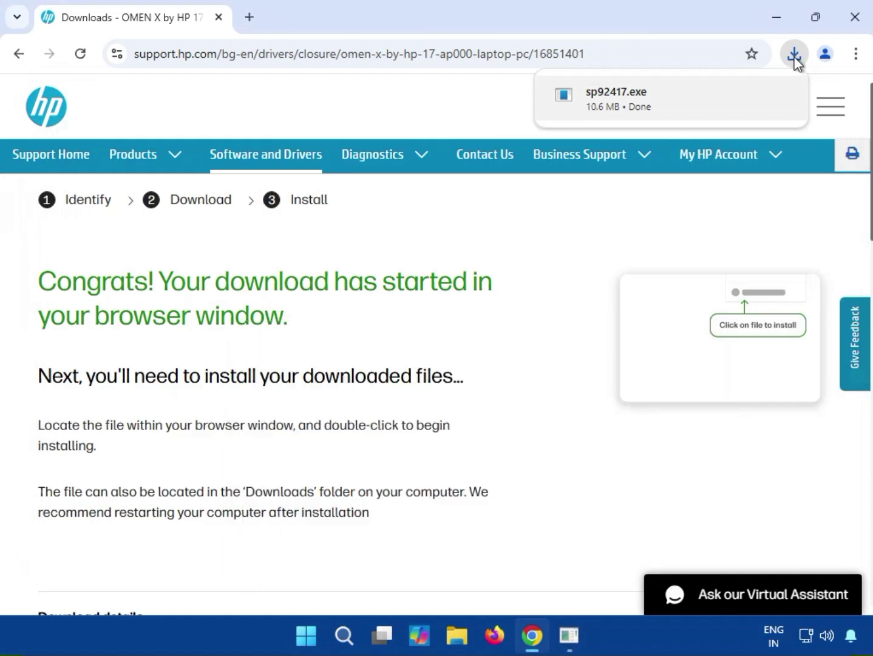
# Step: Launch the downloaded LAN driver installer sp92417.exe and allow it to make changes to the device
pyautogui.click(795, 56)
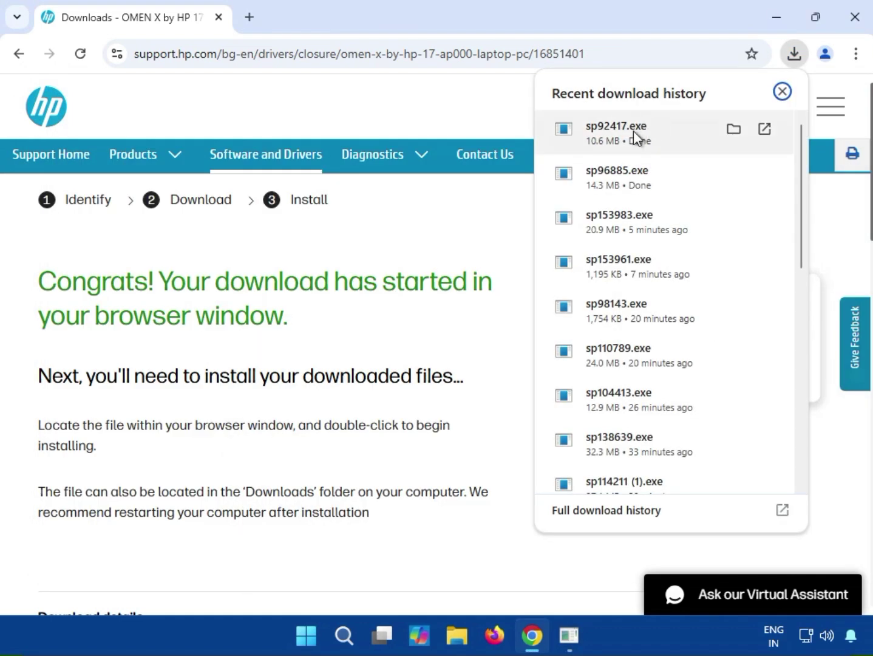
pyautogui.click(632, 130)
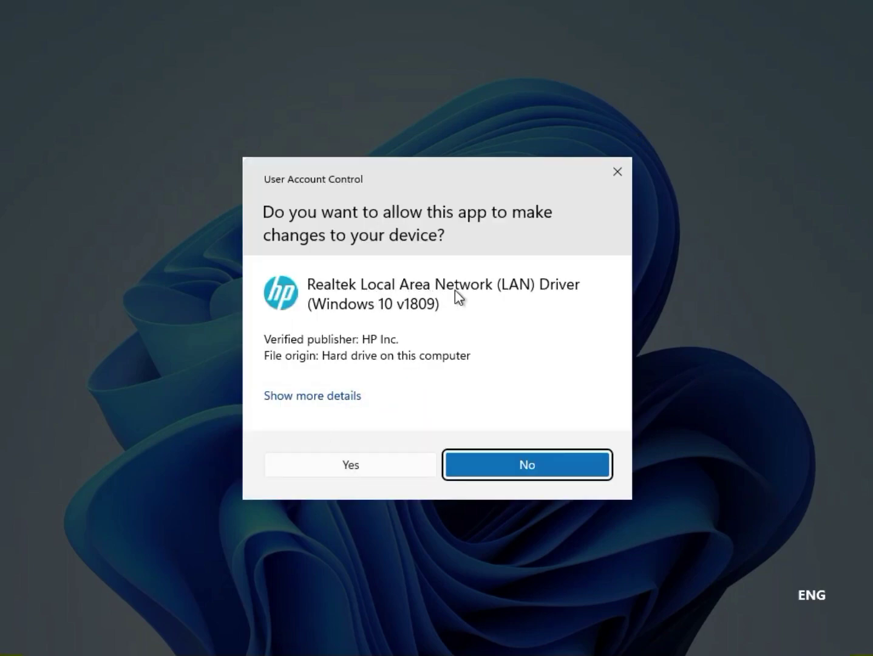
pyautogui.click(378, 461)
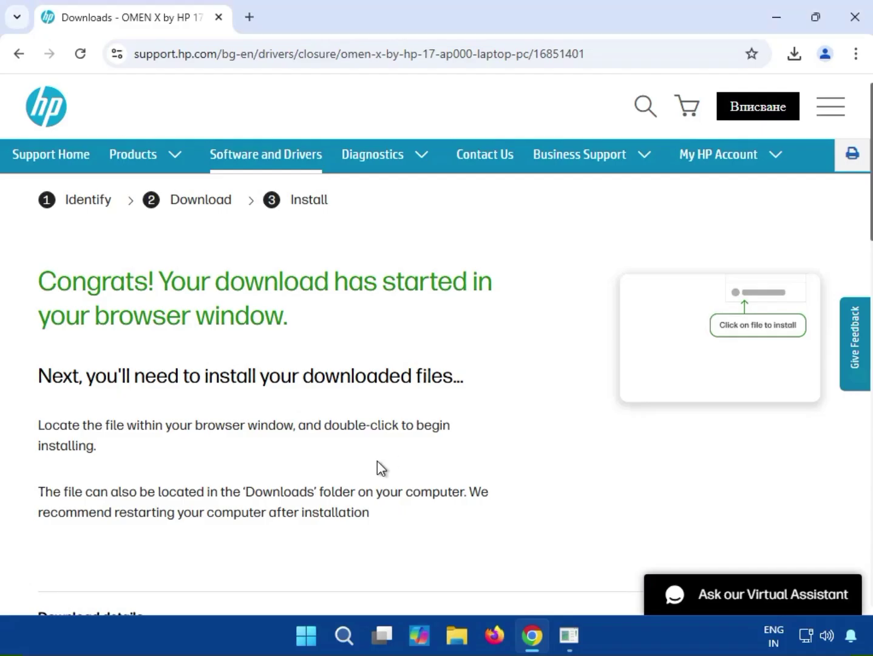
# Step: Accept the LAN driver's license terms and complete the Realtek Ethernet Controller Driver setup with the Repair option
pyautogui.click(542, 451)
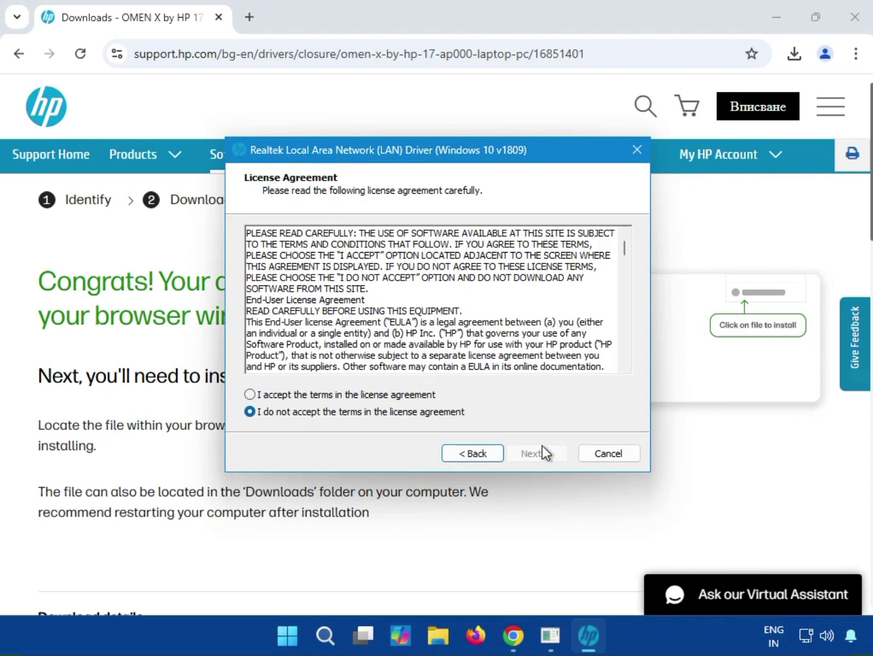
pyautogui.click(357, 396)
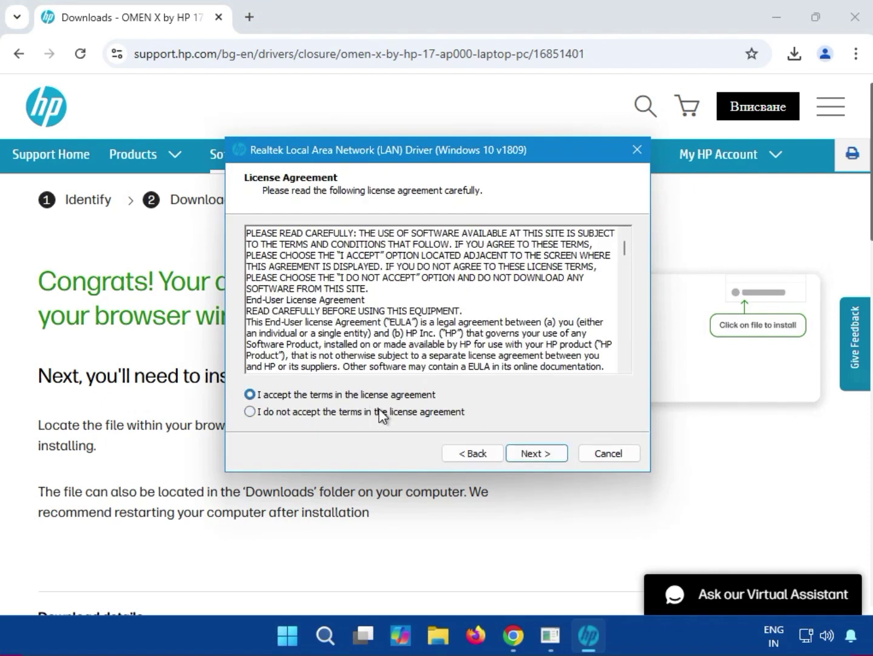
pyautogui.click(522, 450)
pyautogui.click(523, 453)
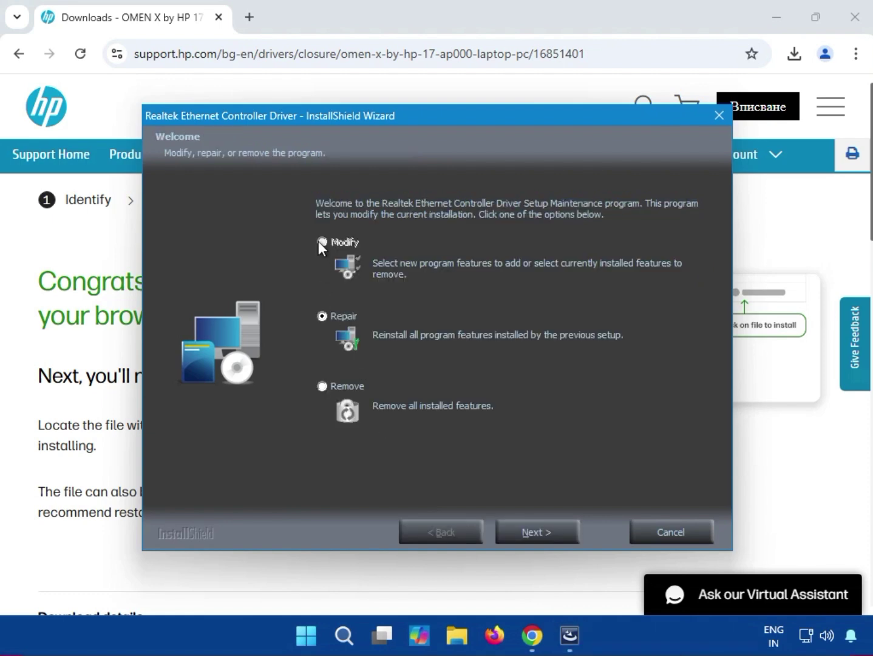
pyautogui.click(542, 534)
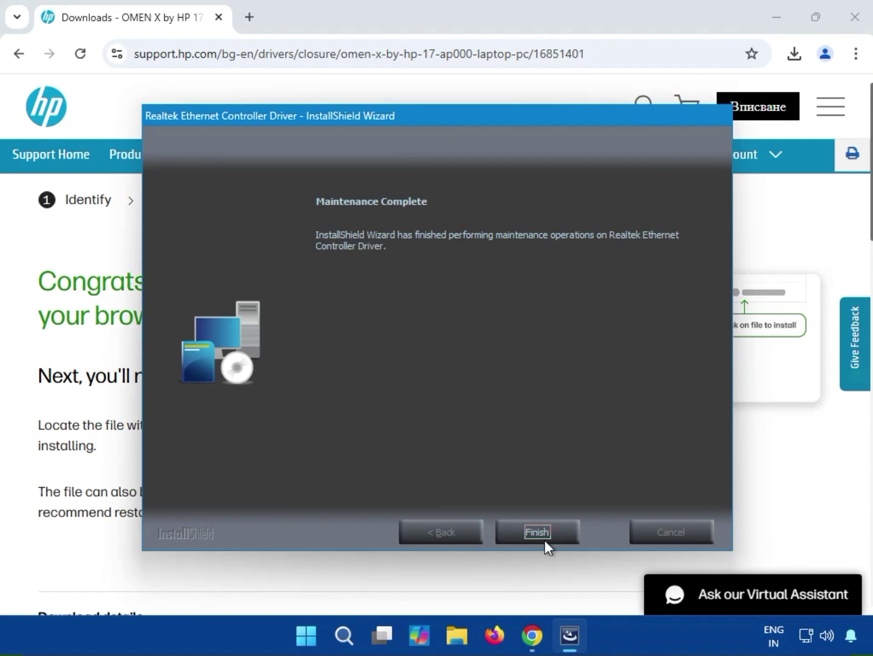
pyautogui.click(542, 534)
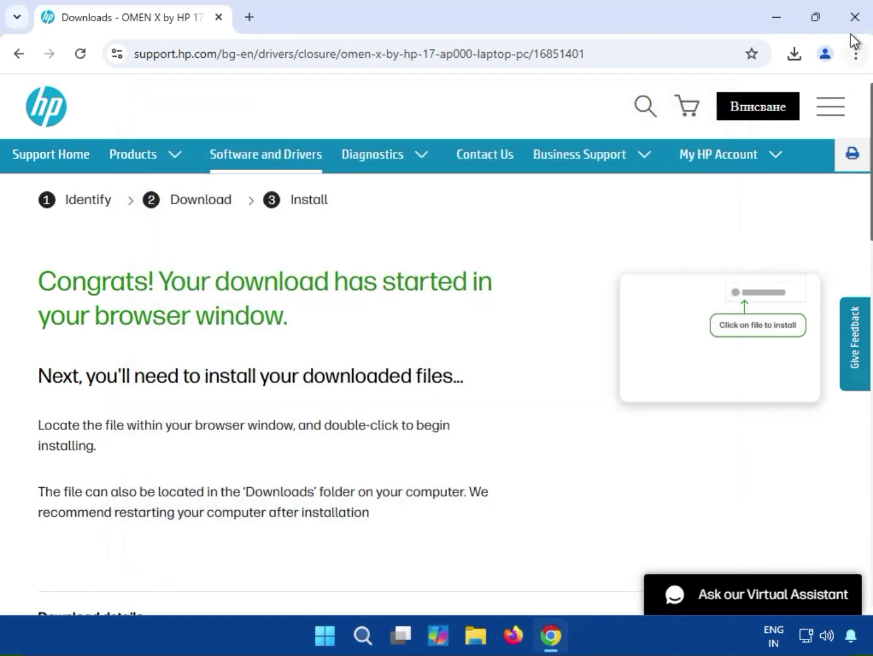